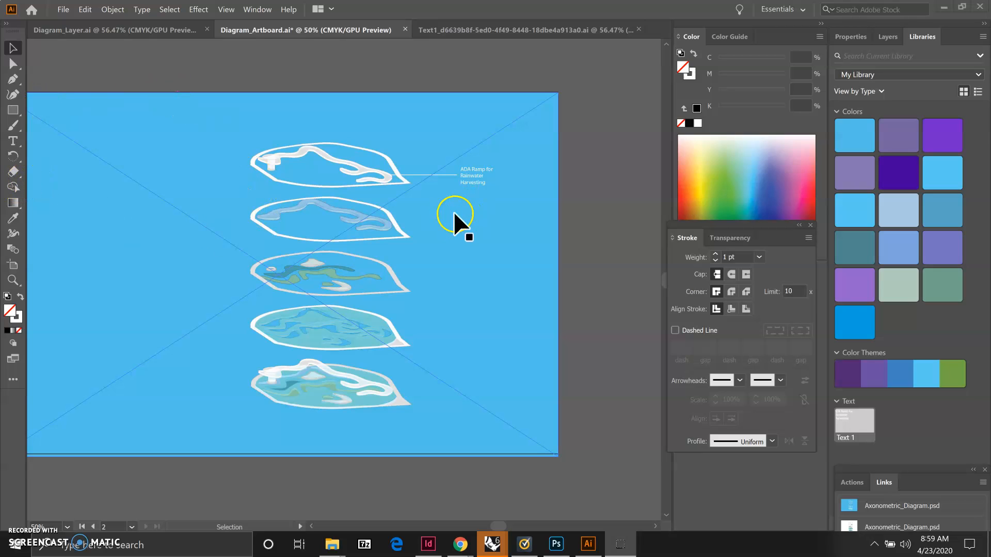
Draw a horizontal leader line about 2.04 in long from the second layer's right edge with the Pen tool
left_click(10, 77)
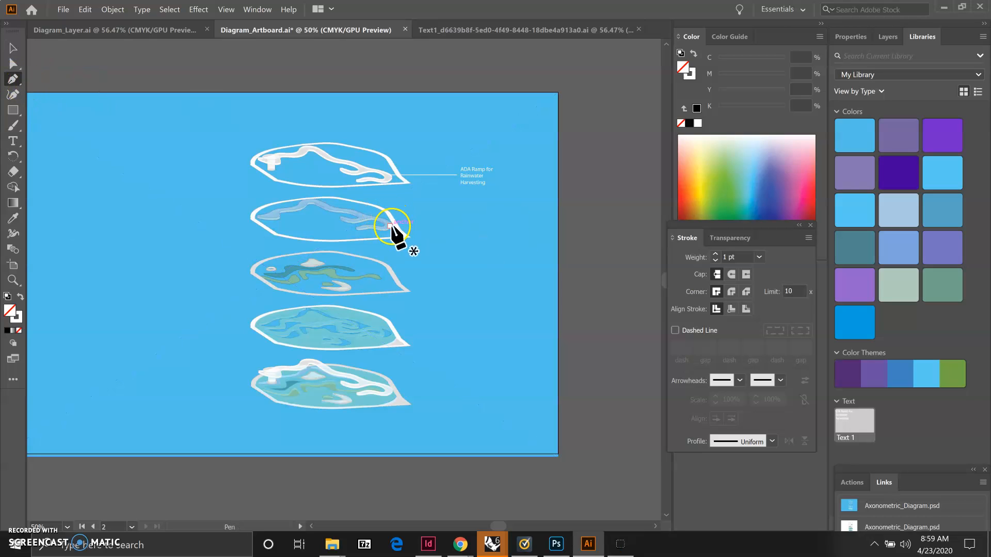
left_click(390, 226)
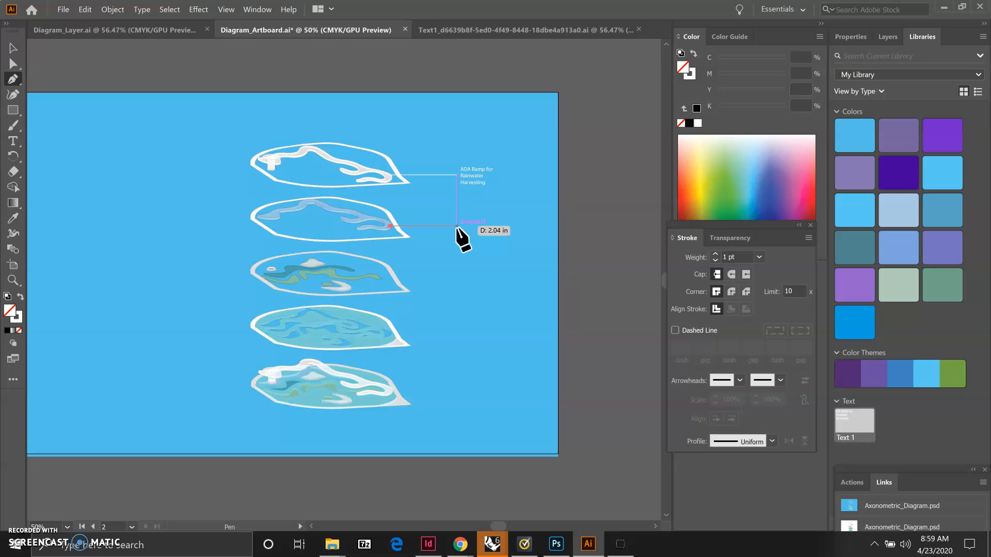
left_click(456, 226, "shift")
left_click_drag(456, 227, 477, 258)
left_click(477, 259, "ctrl")
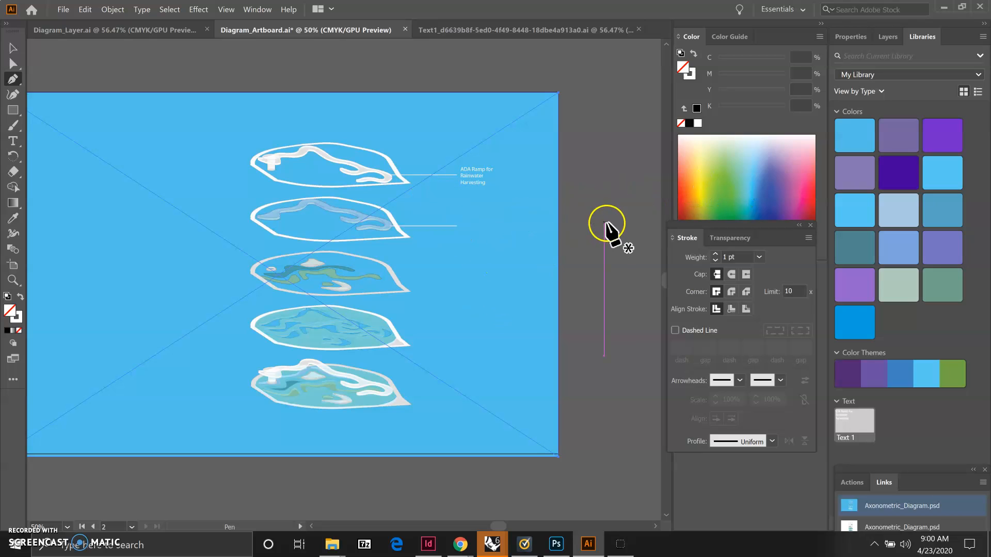
left_click(810, 225)
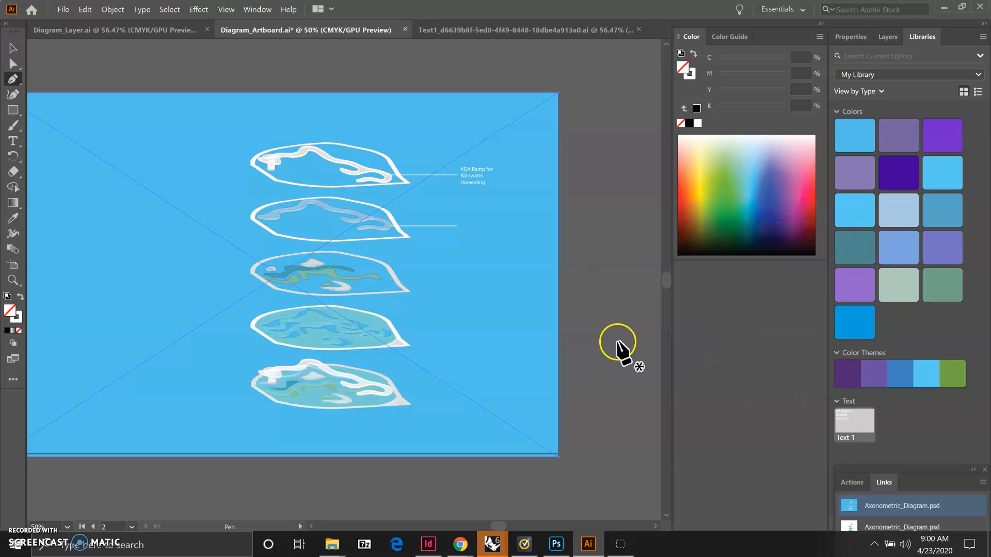
left_click(257, 10)
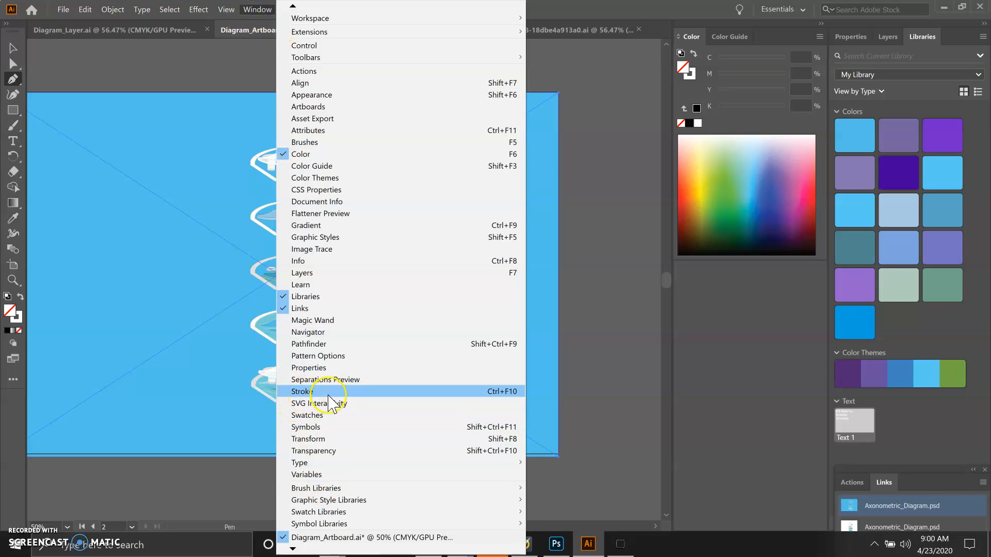
left_click(575, 9)
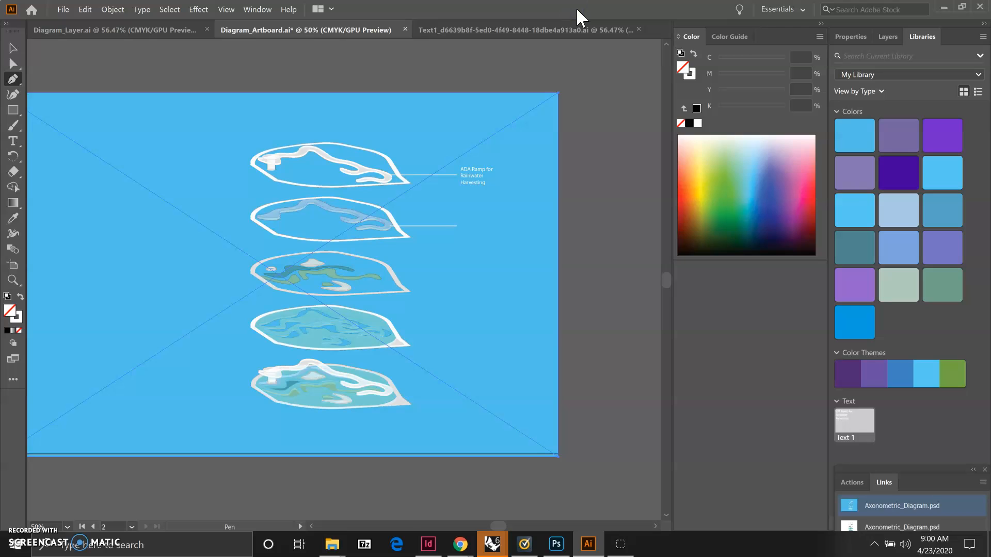
key("ctrl+F10")
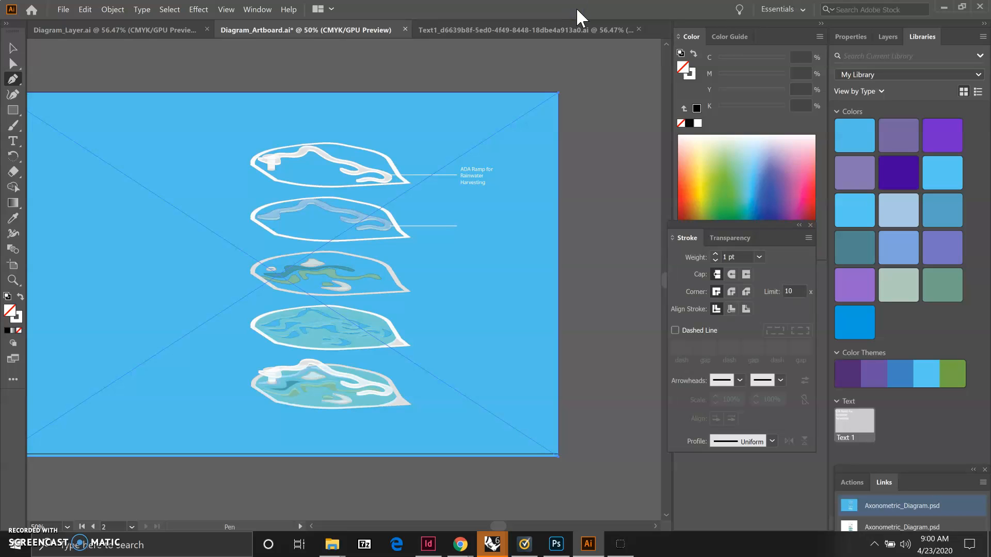
Give the leader line a 3 pt stroke with a round cap and an Arrow 5 end arrowhead
left_click(13, 48)
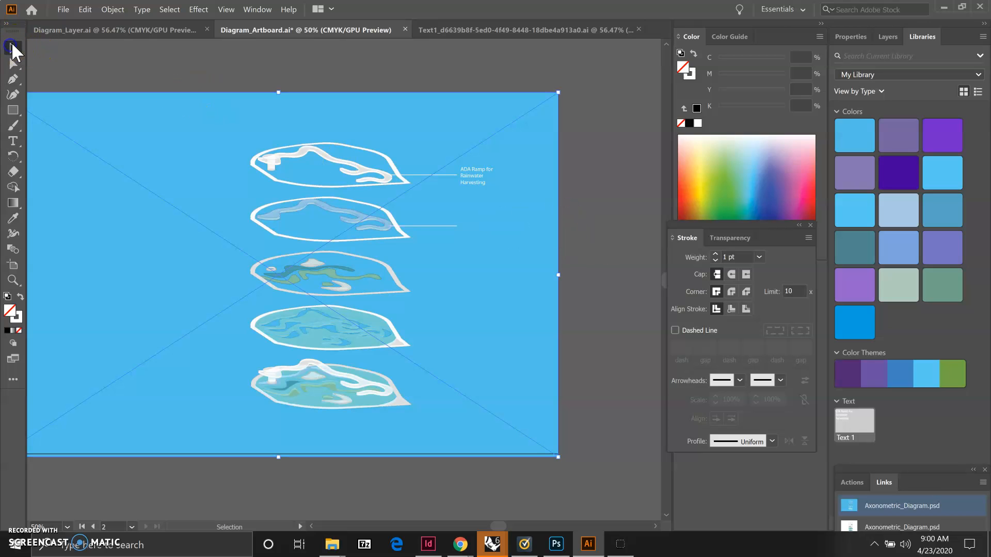
left_click(430, 225)
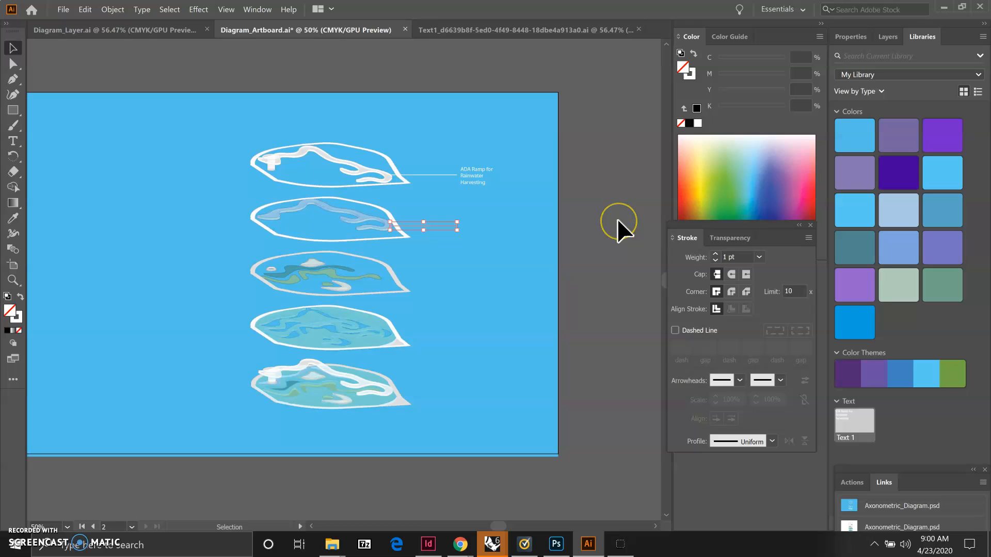
left_click(758, 256)
left_click(778, 299)
left_click(716, 292)
left_click(731, 274)
left_click(781, 381)
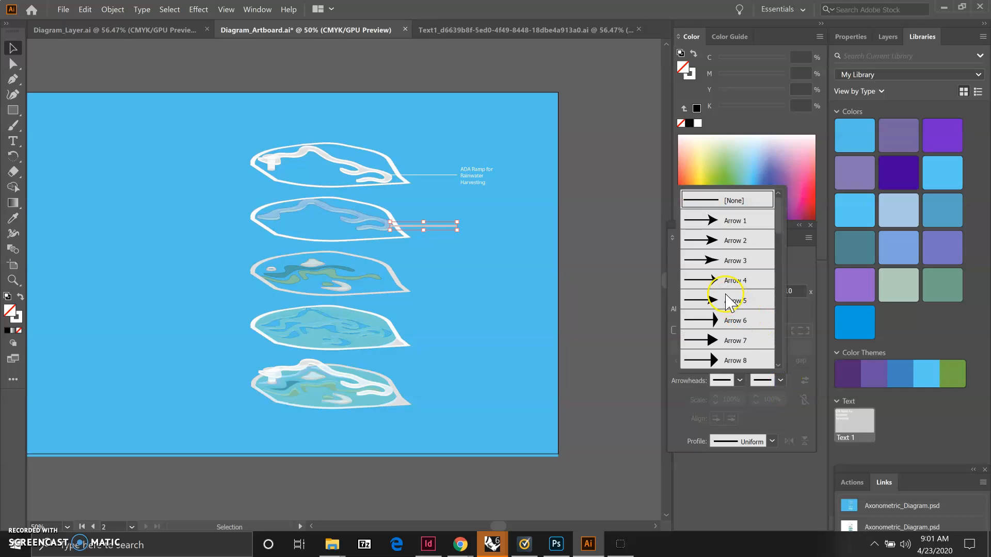
left_click(712, 300)
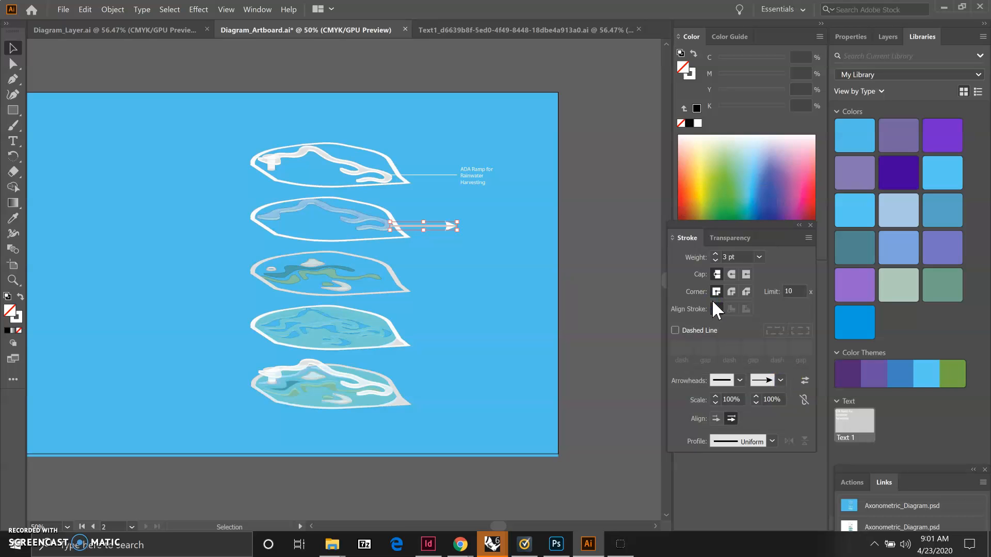
Add a start arrowhead to the leader line and scale both arrowheads to 300%
left_click(739, 380)
left_click(656, 258)
left_click(803, 401)
left_click(769, 399)
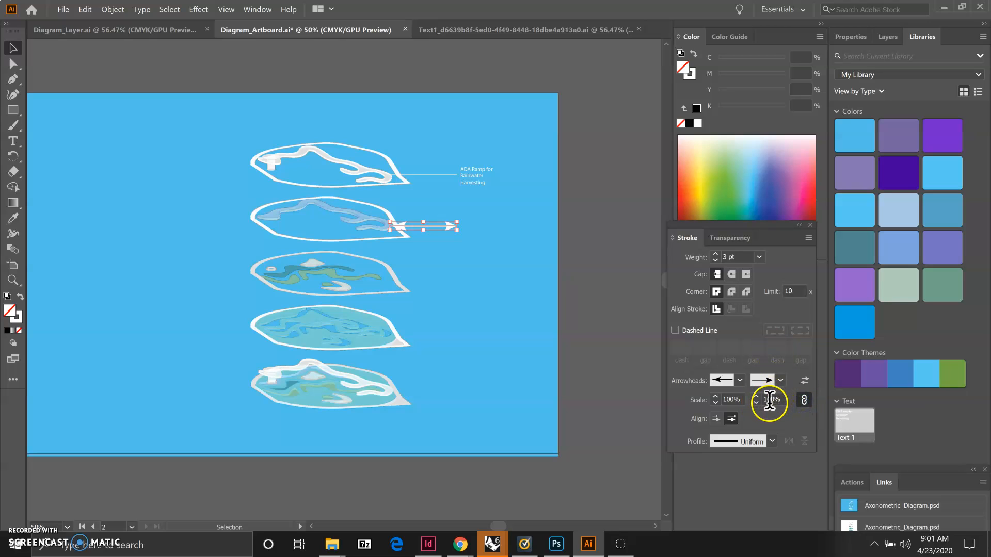
left_click(767, 400)
type("3")
key("Return")
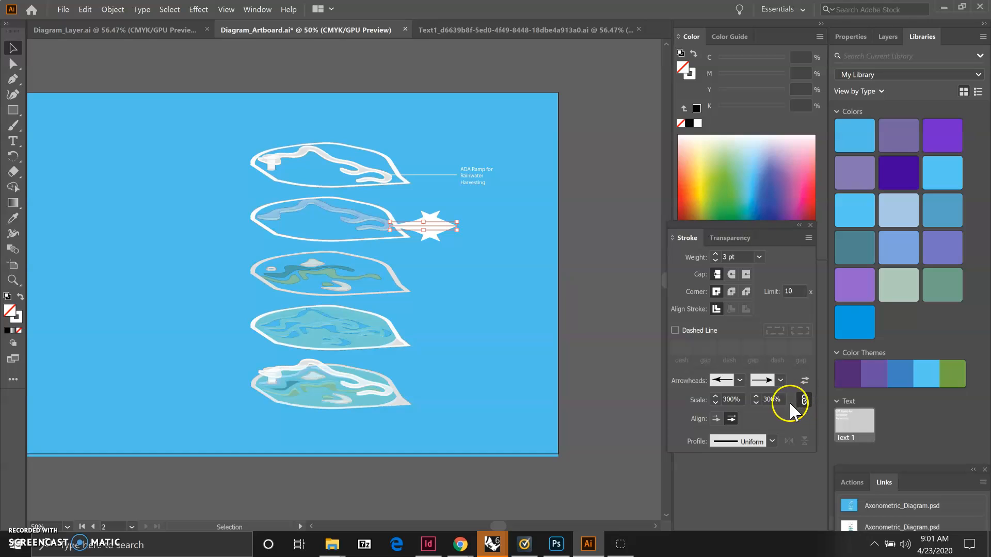
Undo the arrowhead scaling and set only the end arrowhead's scale to 300%
key("ctrl+z")
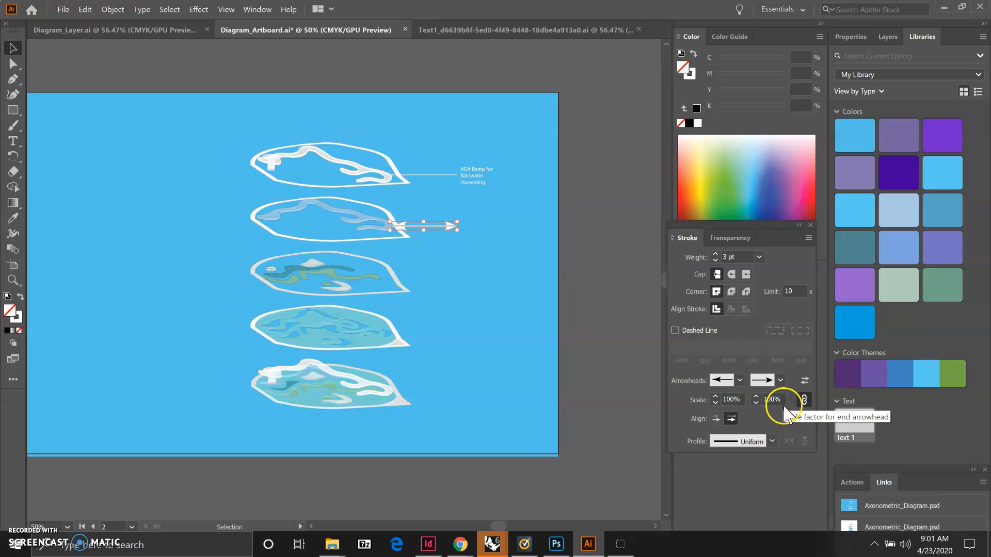
left_click(800, 400)
left_click(769, 398)
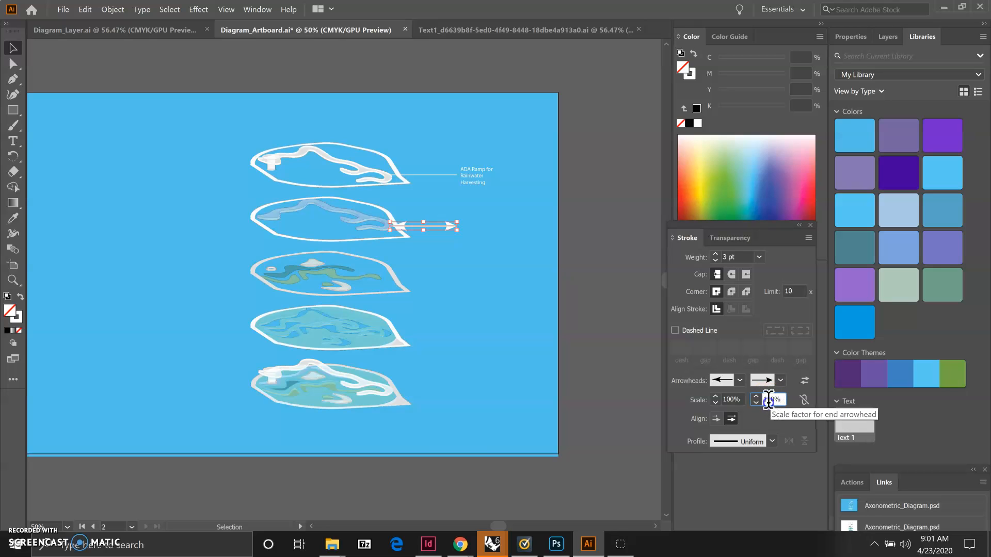
type("3")
key("Return")
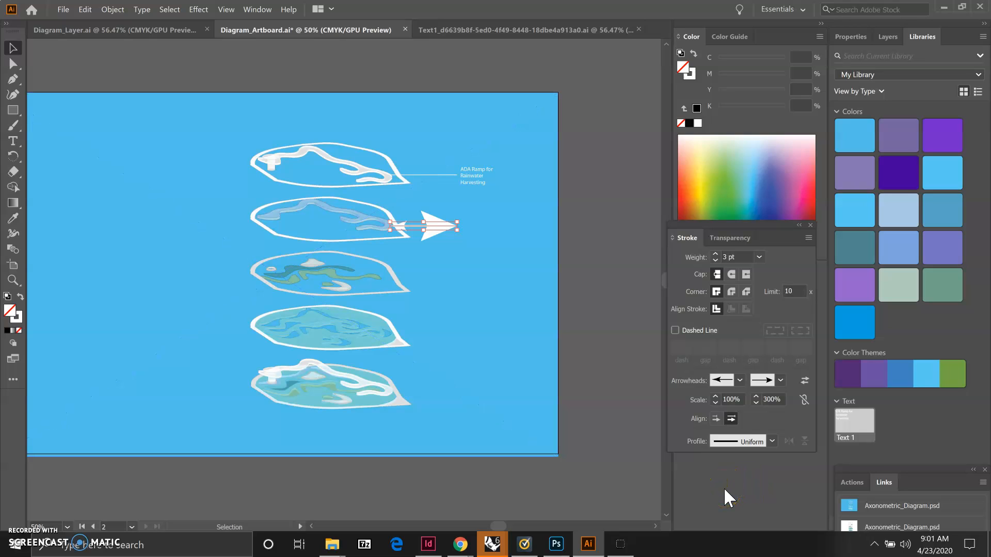
Undo the arrowhead and stroke changes on the leader line
key("ctrl+z")
key("ctrl+z")
key("ctrl+z")
key("ctrl+z")
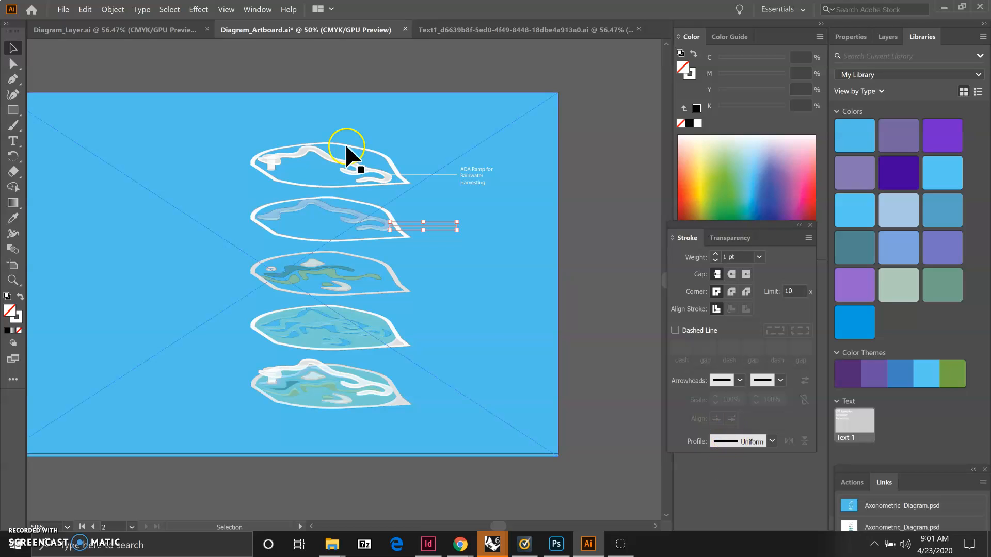
Place a point text label just above the end of the new leader line
left_click(485, 321)
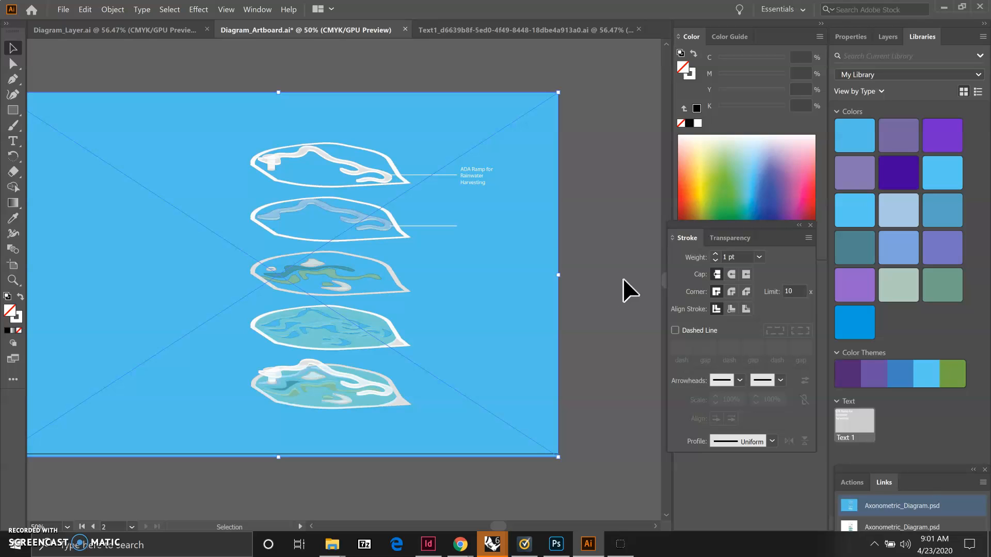
left_click(14, 142)
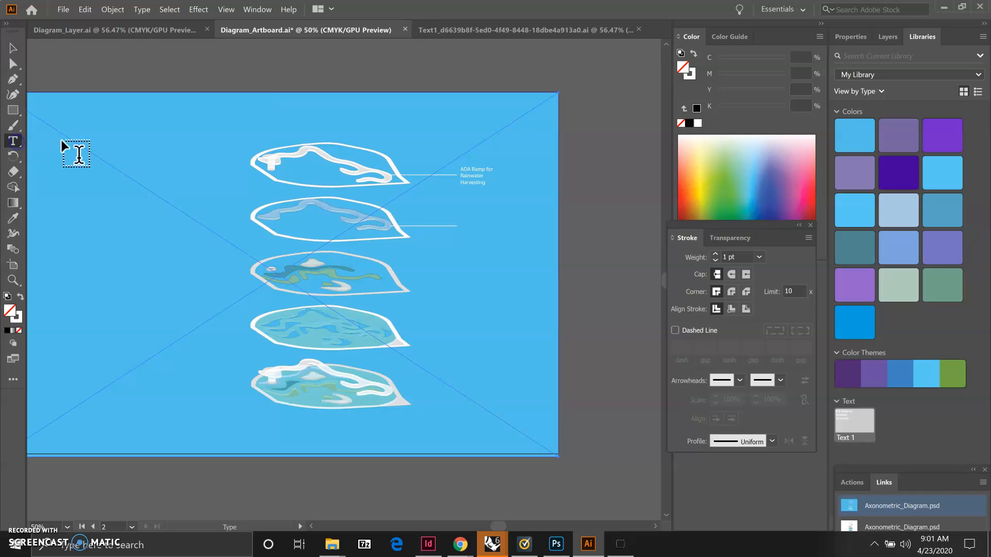
left_click(460, 218)
left_click(486, 266, "ctrl")
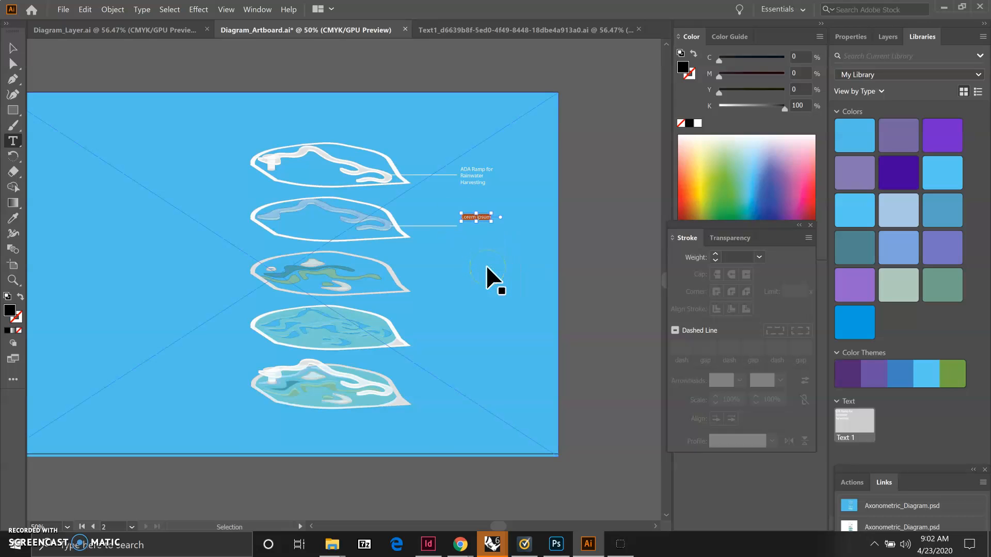
left_click(485, 265, "ctrl")
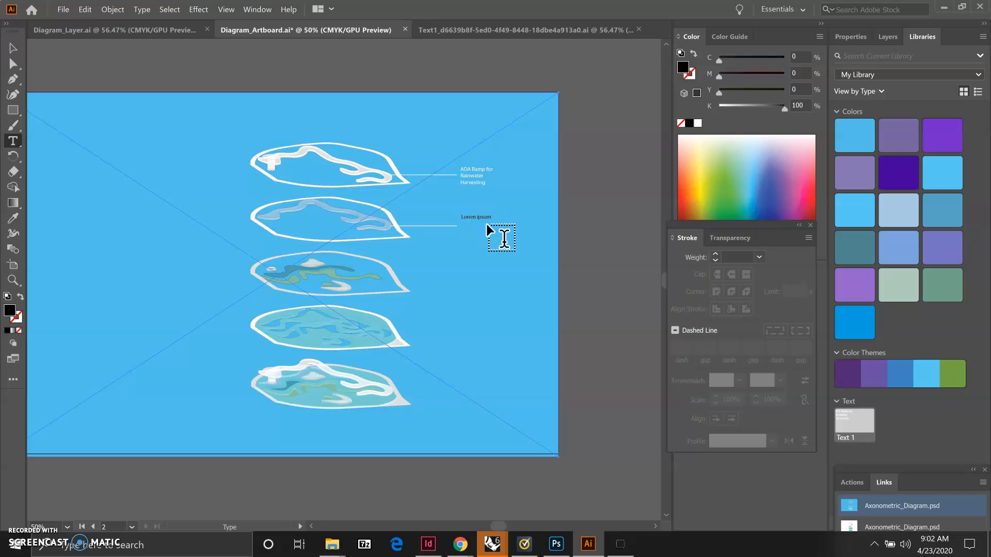
Select the label text and color it white
left_click(14, 143)
left_click_drag(461, 220, 495, 219)
left_click(681, 124)
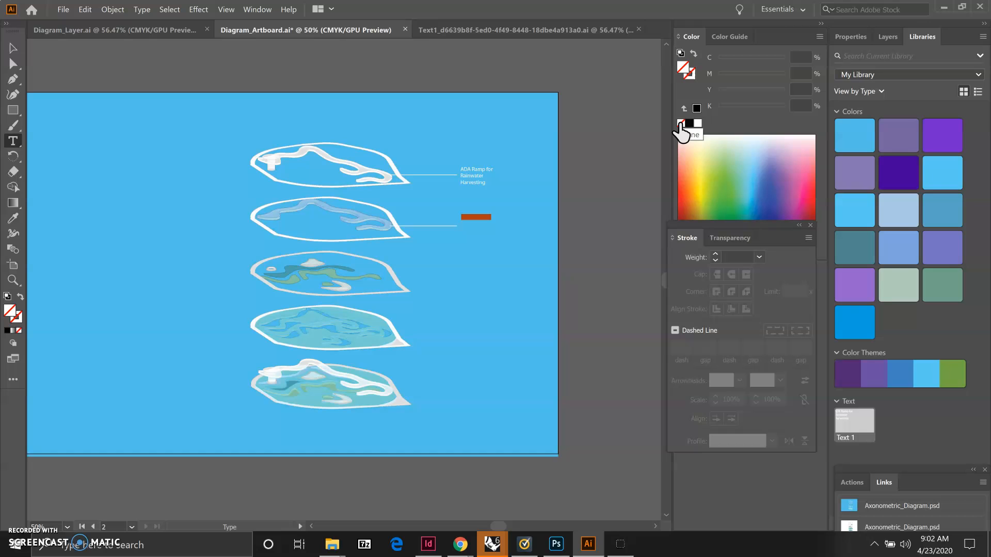
left_click(697, 124)
left_click(624, 191)
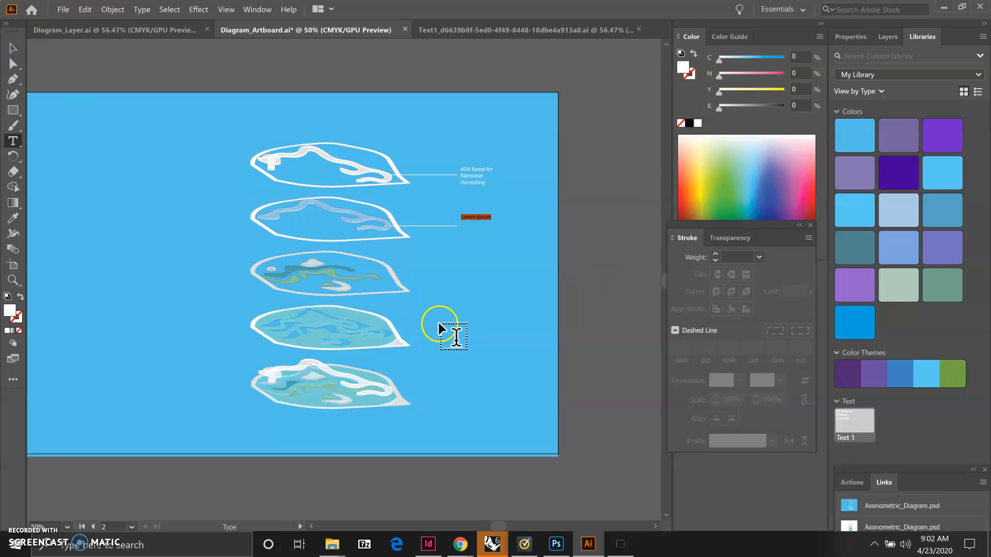
Replace the label text with 'Underground Cistern for Rainwater Collection & Removal of Suspended Solids'
left_click(485, 326, "ctrl")
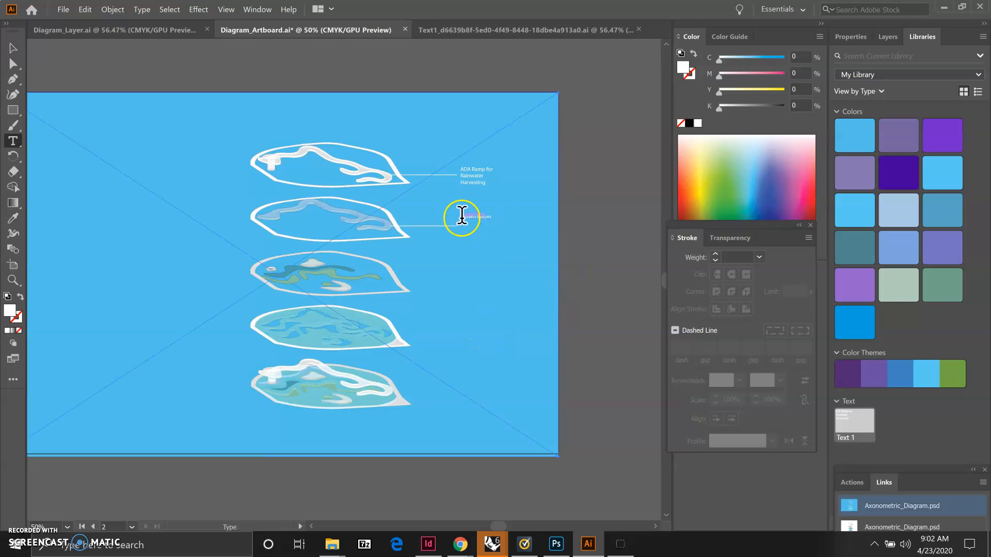
left_click_drag(461, 216, 495, 217)
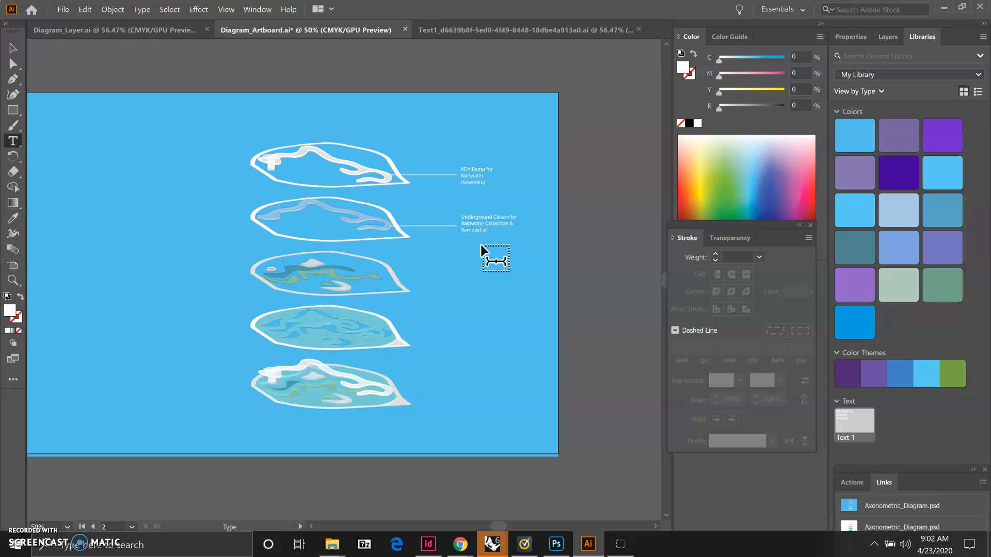
type("d Solids")
left_click(455, 300, "ctrl")
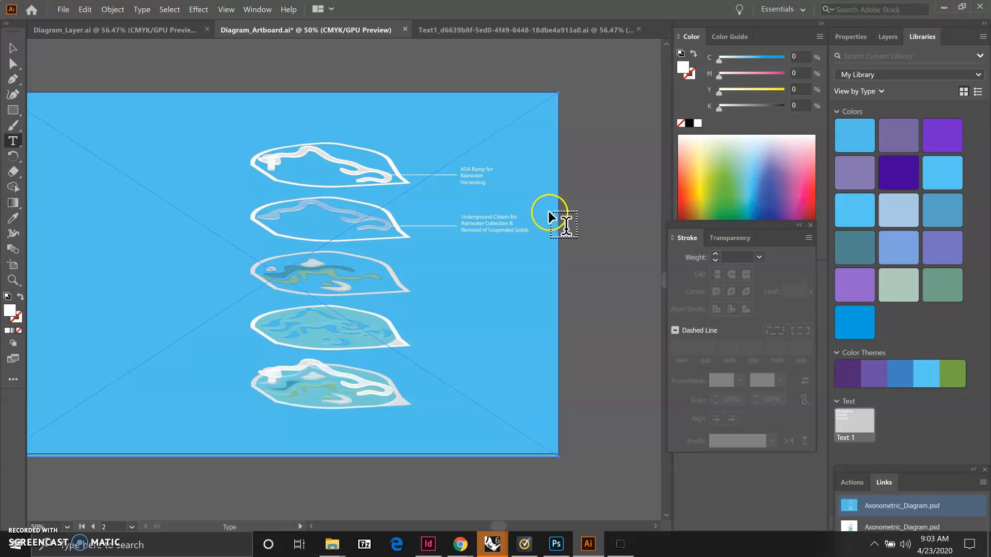
Move the new label from Layer 1 into the Labels layer
left_click(888, 34)
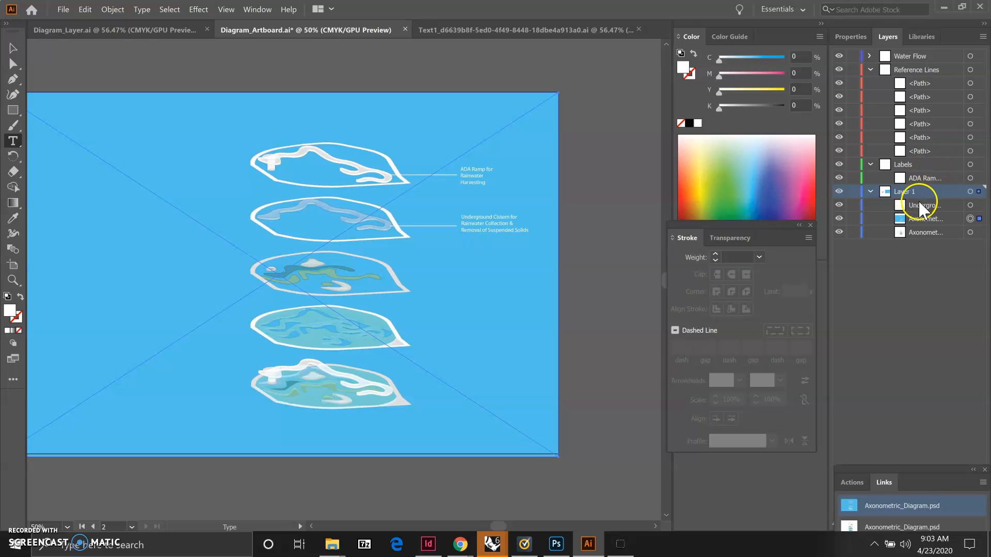
left_click(13, 48)
left_click(475, 222)
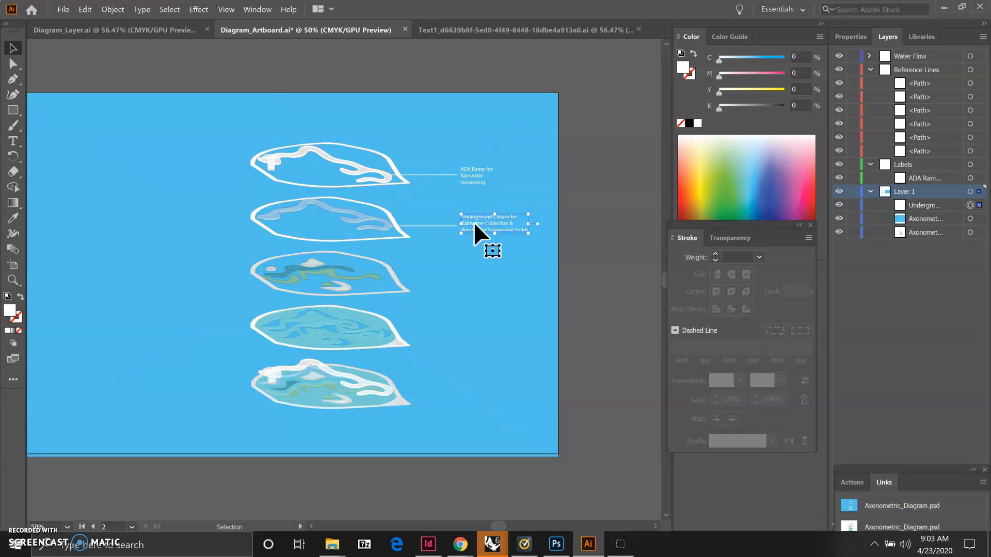
left_click(923, 240)
left_click(970, 205)
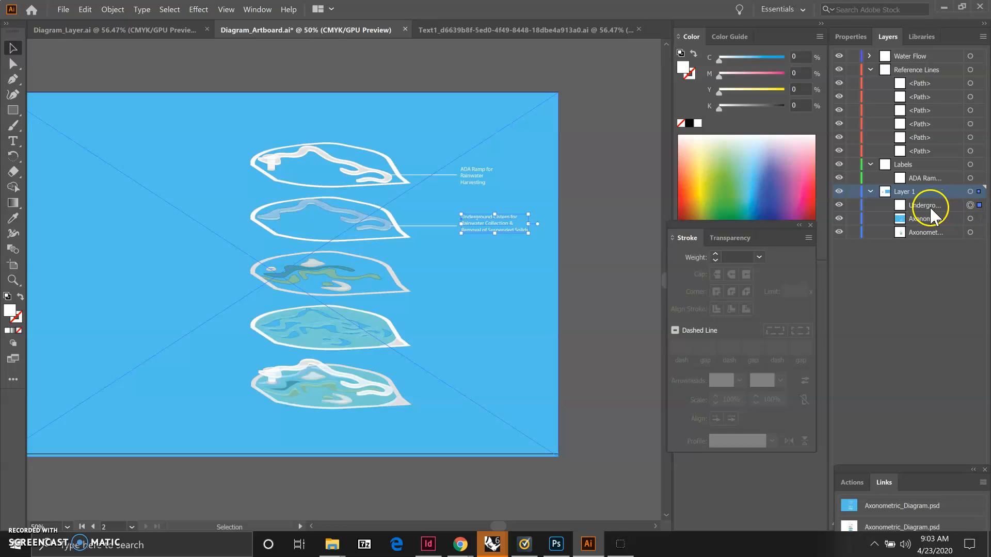
left_click_drag(930, 206, 928, 166)
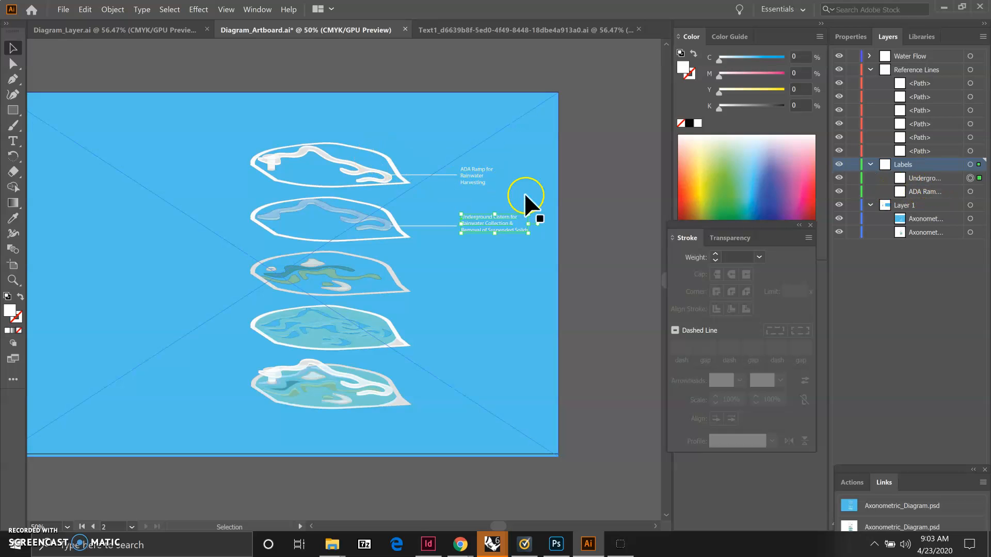
left_click(435, 226)
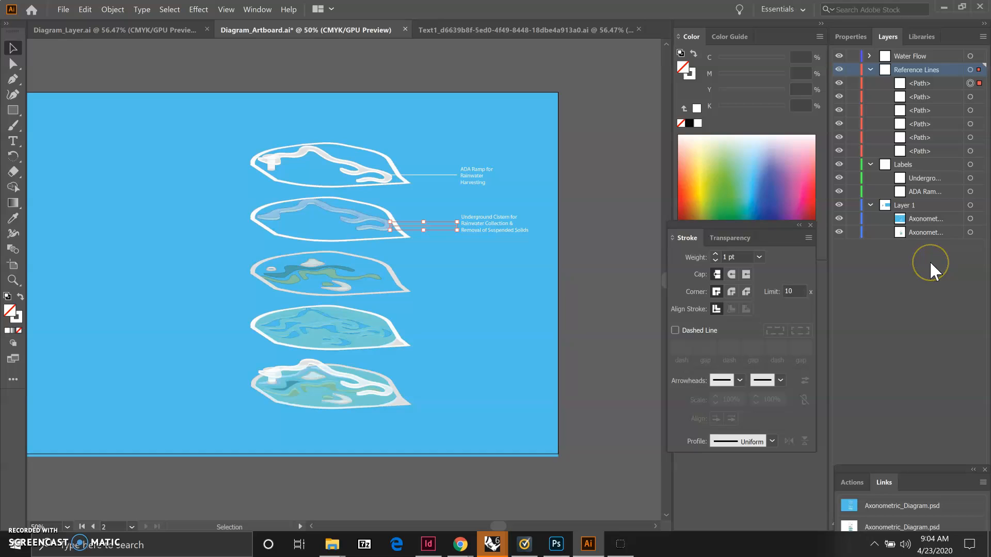
left_click(924, 202)
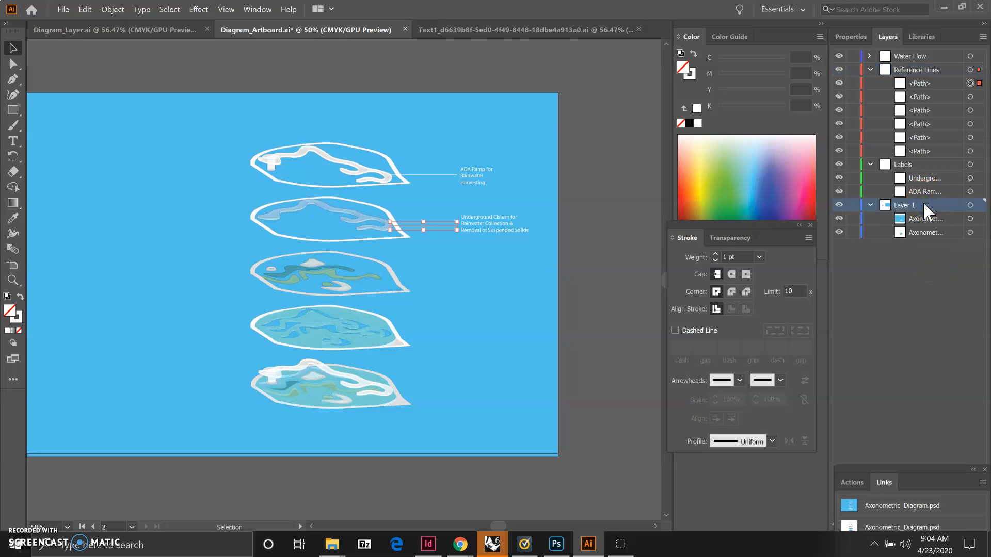
left_click(914, 270)
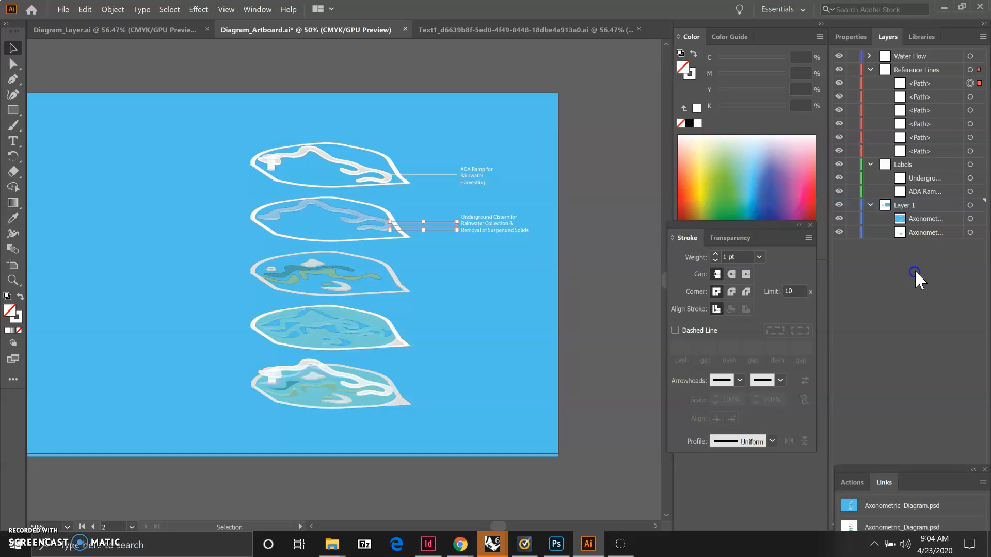
left_click(982, 36)
left_click(877, 40)
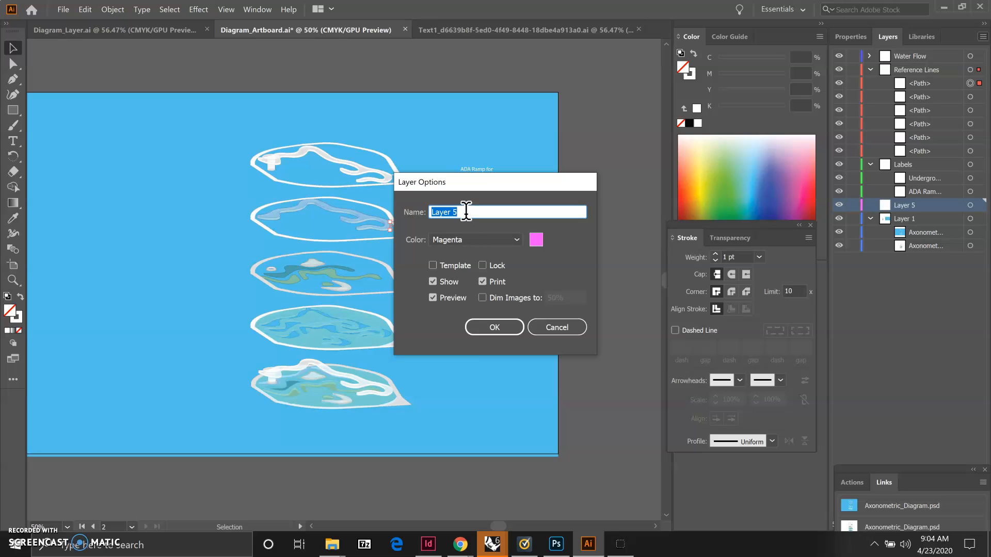
left_click(491, 330)
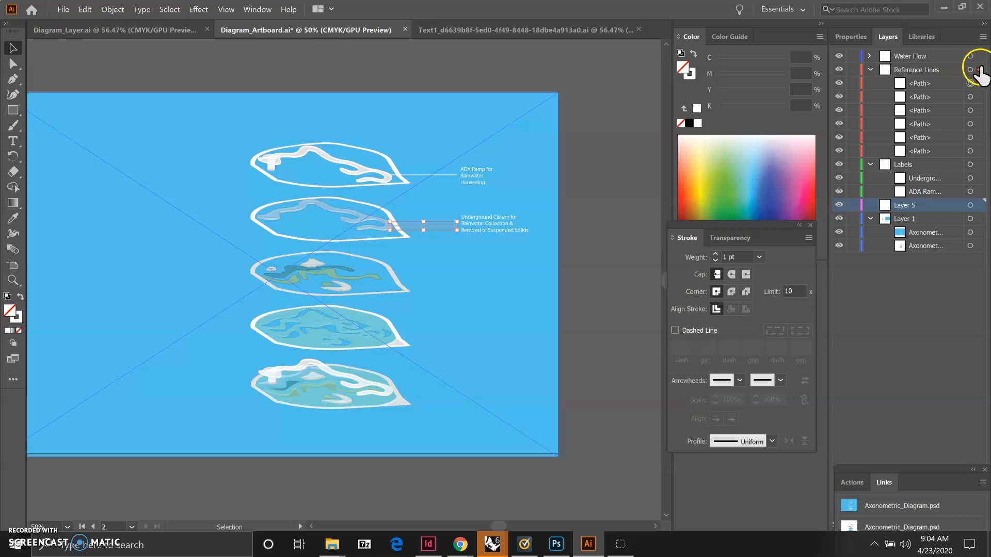
left_click(982, 37)
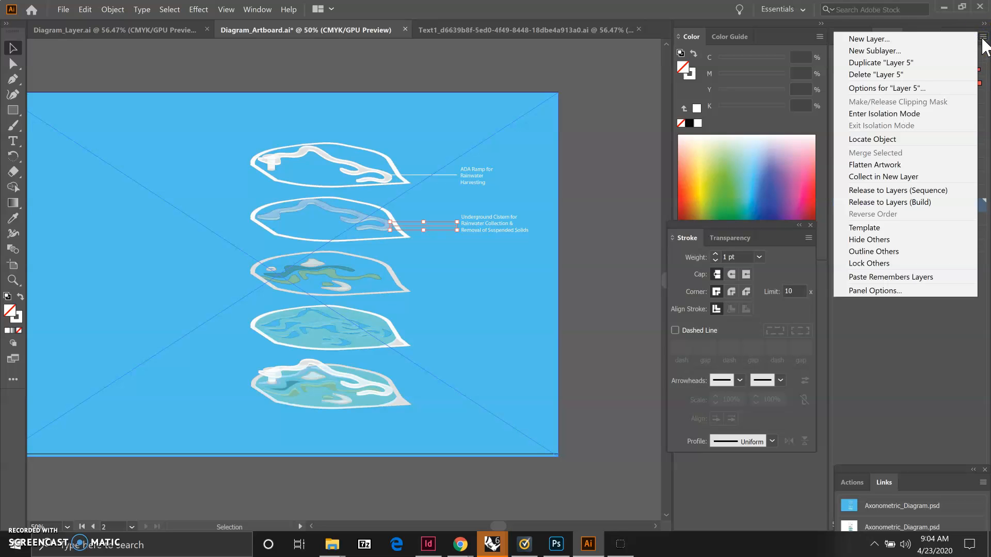
left_click(898, 76)
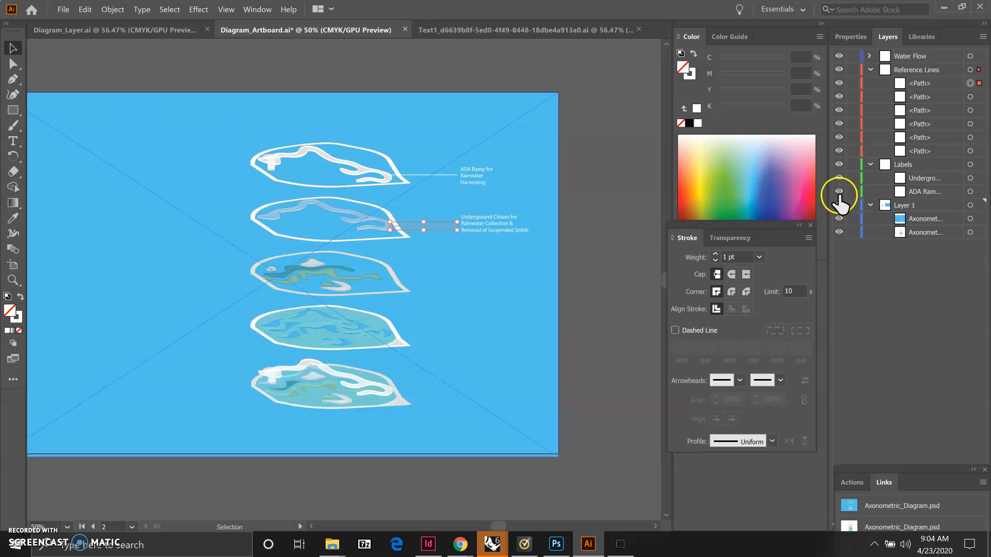
Toggle the visibility of the ADA Ramp label and the Labels layer off and on to check them
left_click(840, 192)
left_click(840, 192)
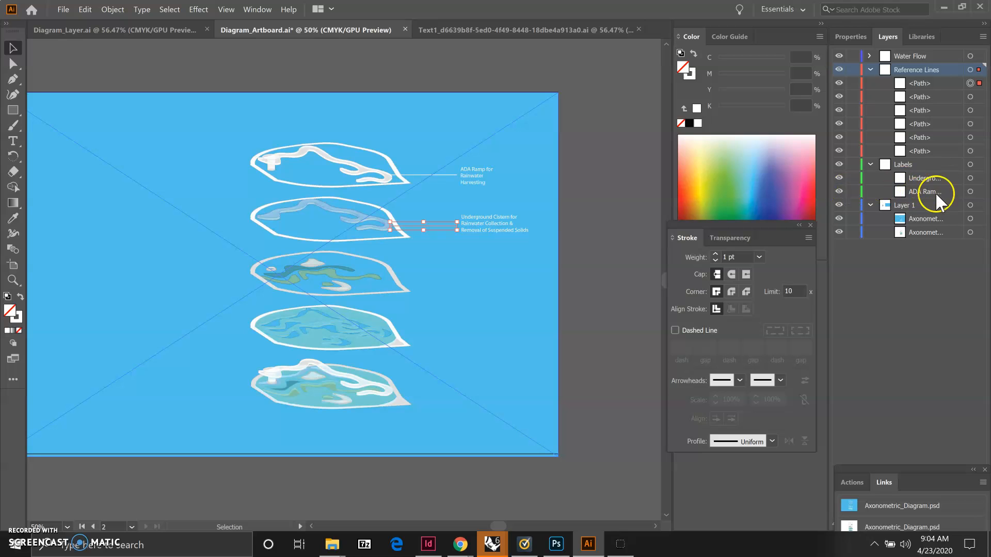
left_click(838, 164)
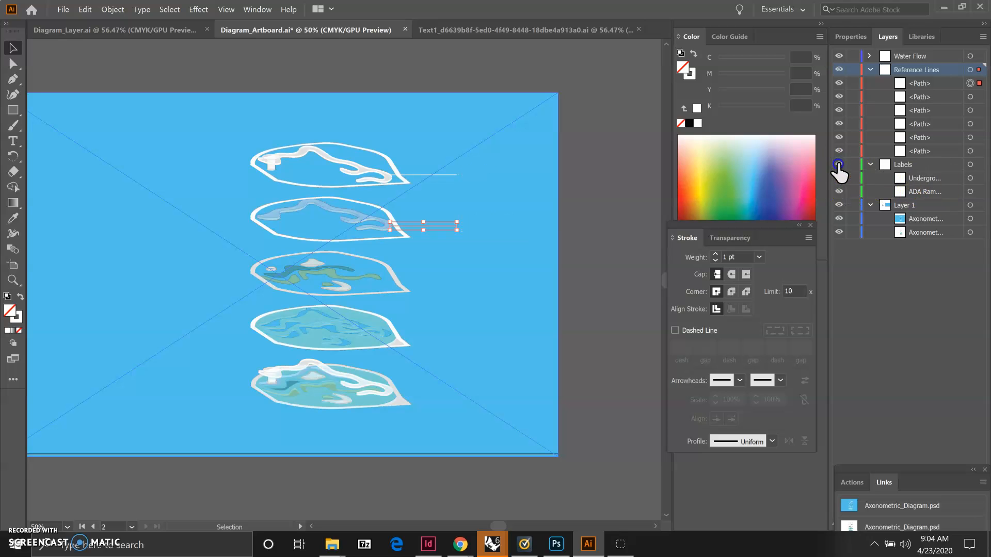
left_click(838, 164)
left_click(915, 316)
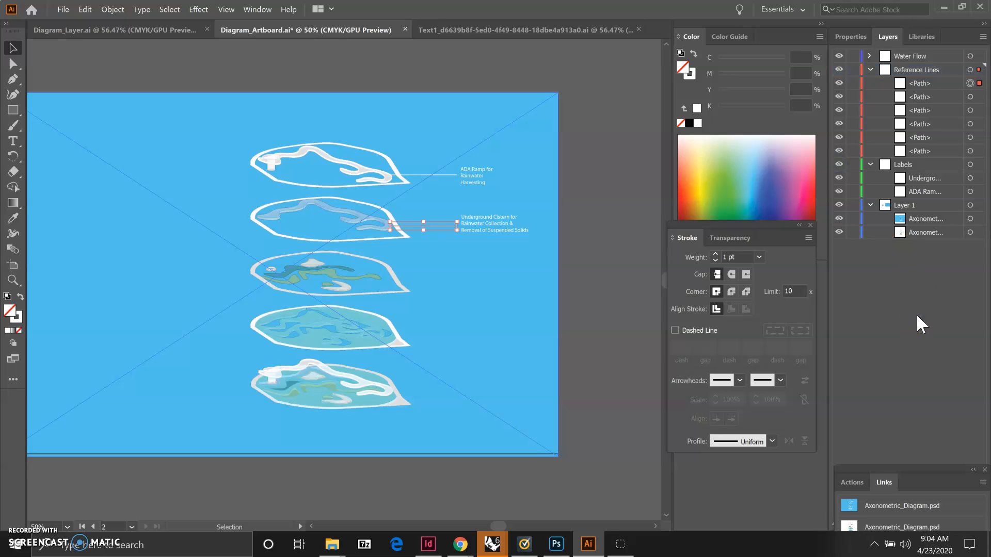